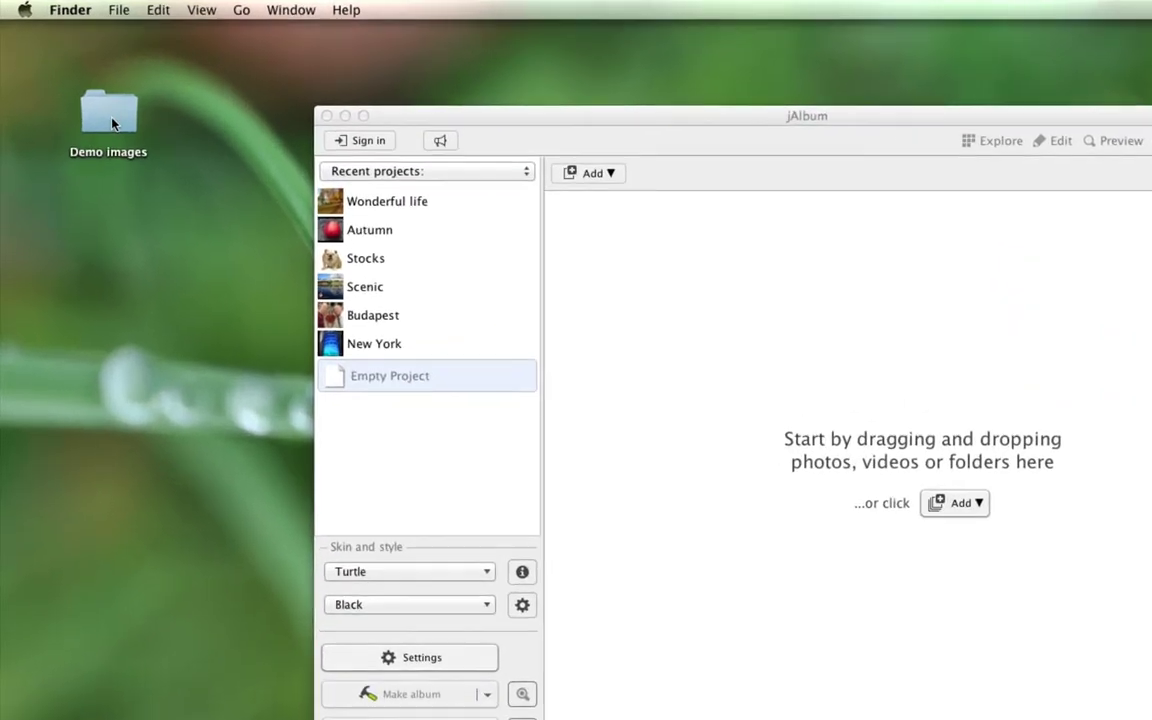
Copy all six Demo images into a new jAlbum project named 'My sales site'
double_click(112, 119)
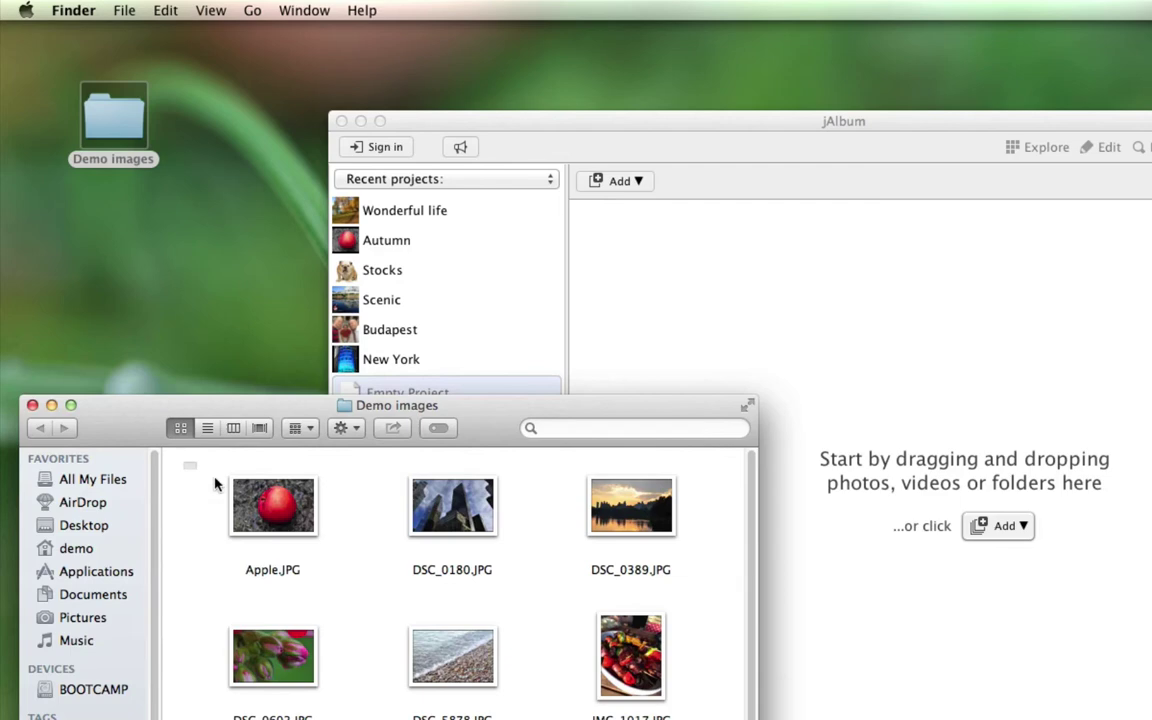
mouse_move(190, 440)
left_mouse_down()
mouse_move(617, 655)
mouse_move(826, 342)
left_mouse_up()
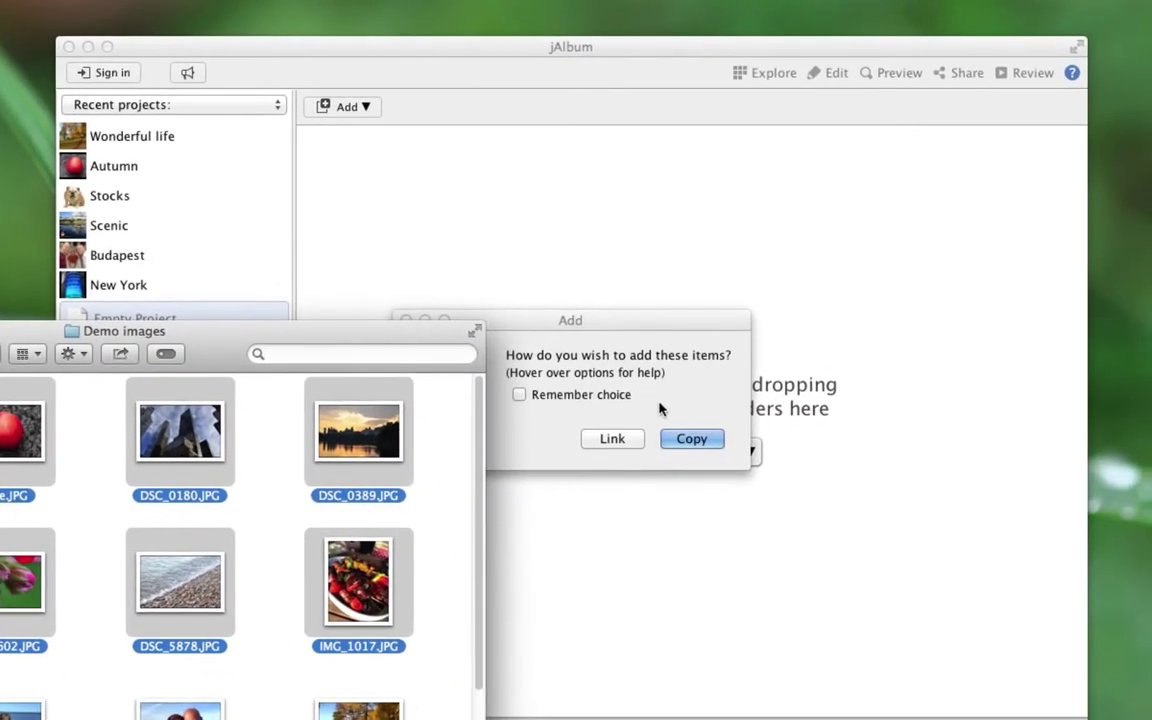
left_click(750, 454)
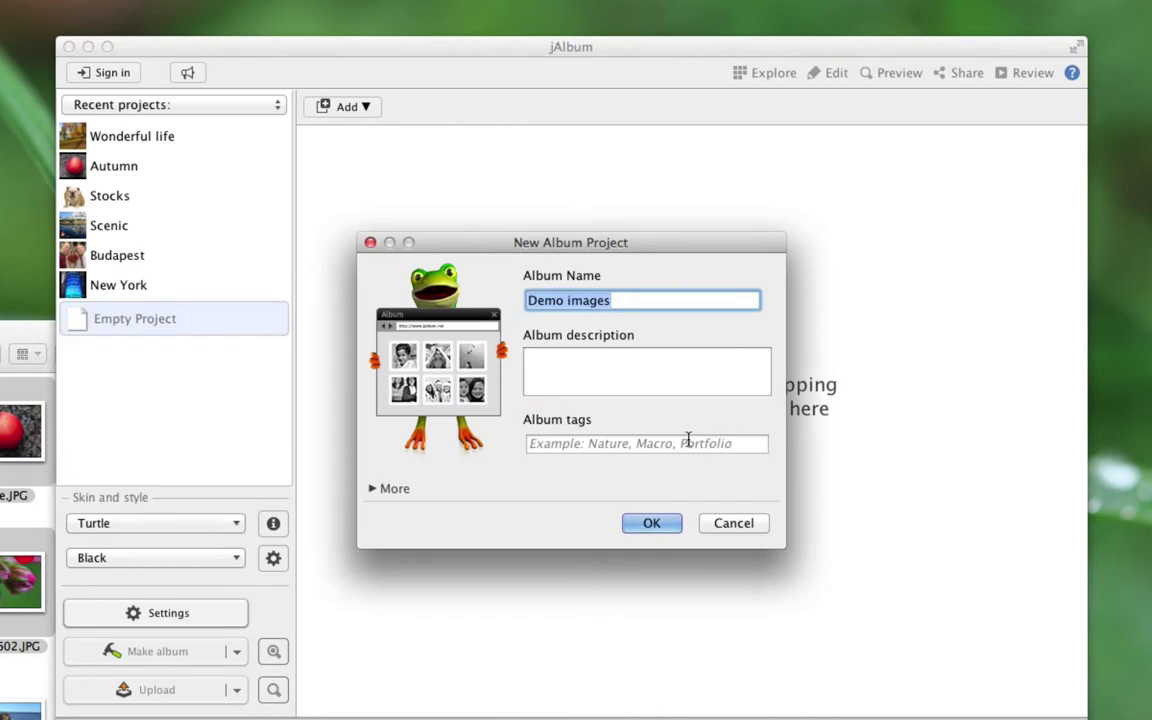
type("M")
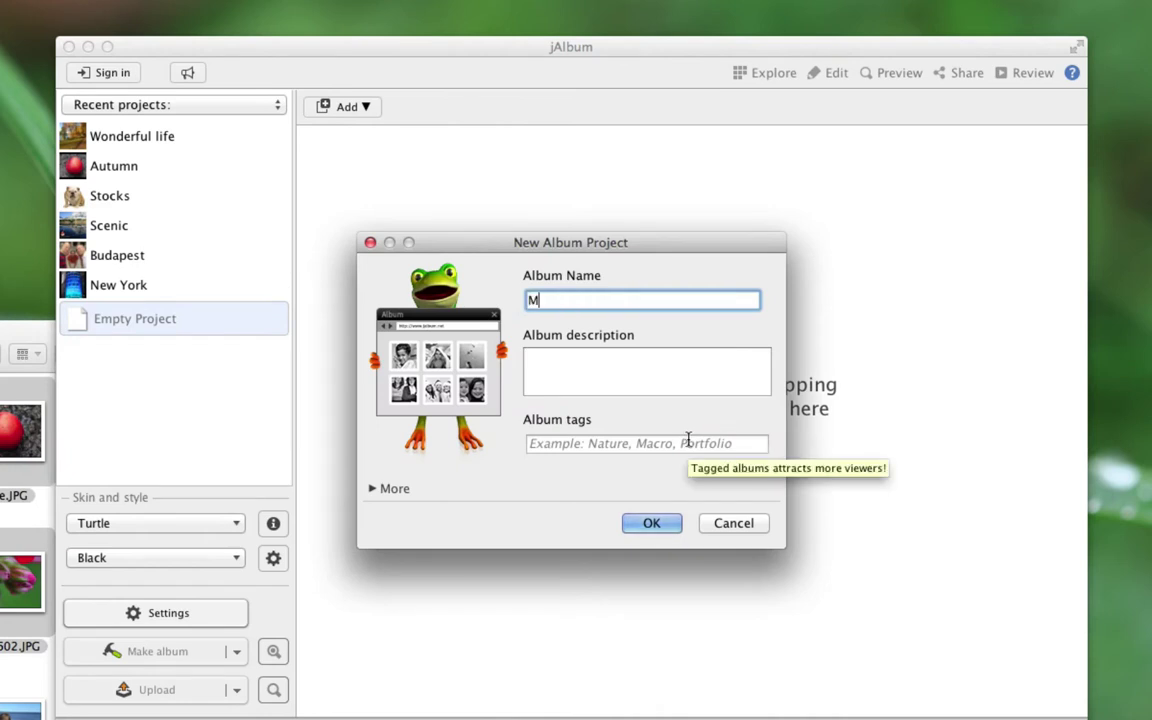
type("y sa")
type("les site")
key("Return")
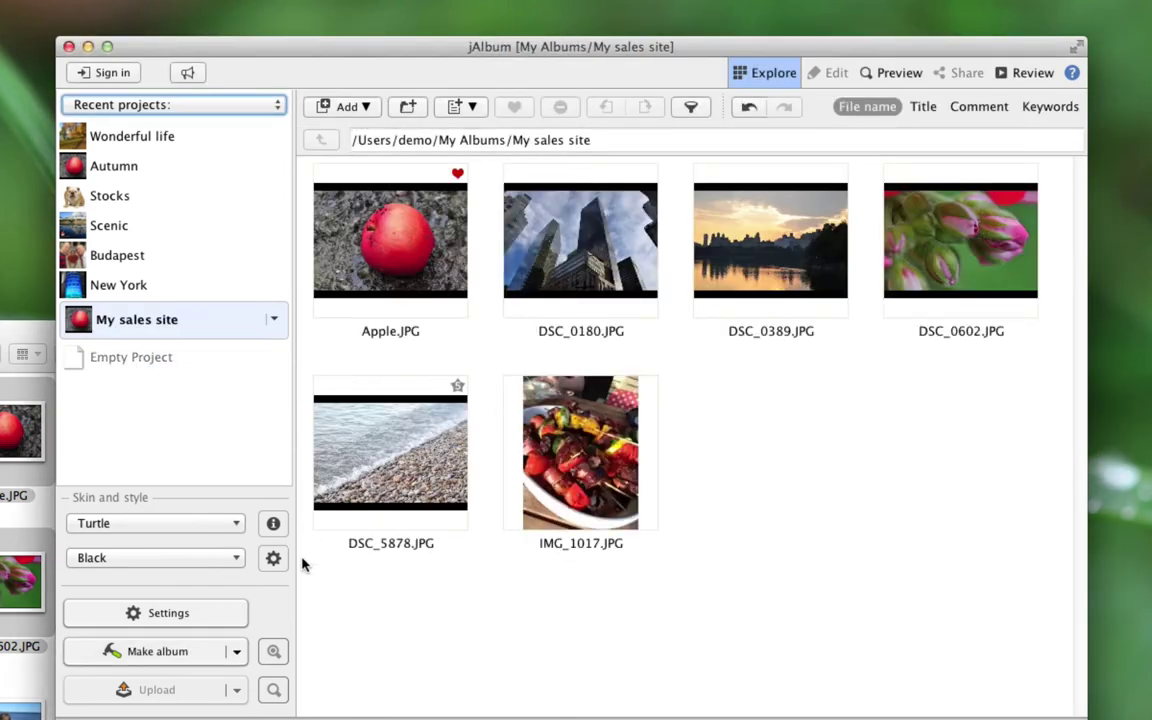
left_click(228, 527)
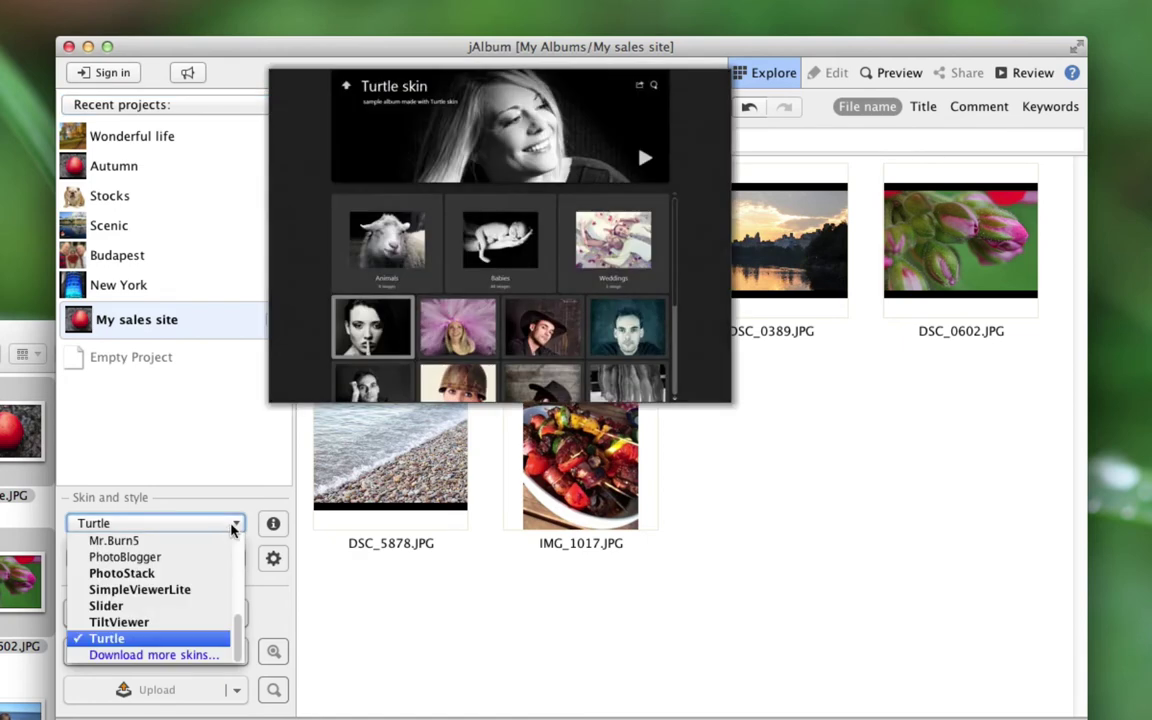
left_click(230, 528)
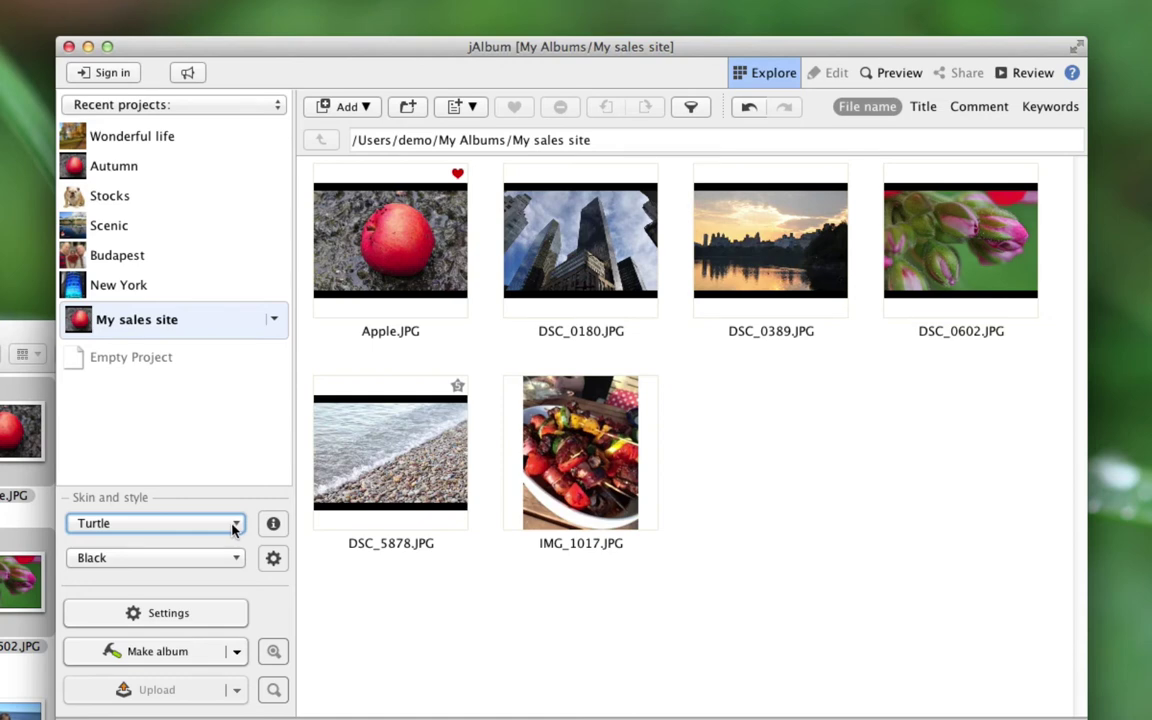
In Turtle skin Images settings, show the info panel and Selling photos section by default
left_click(274, 561)
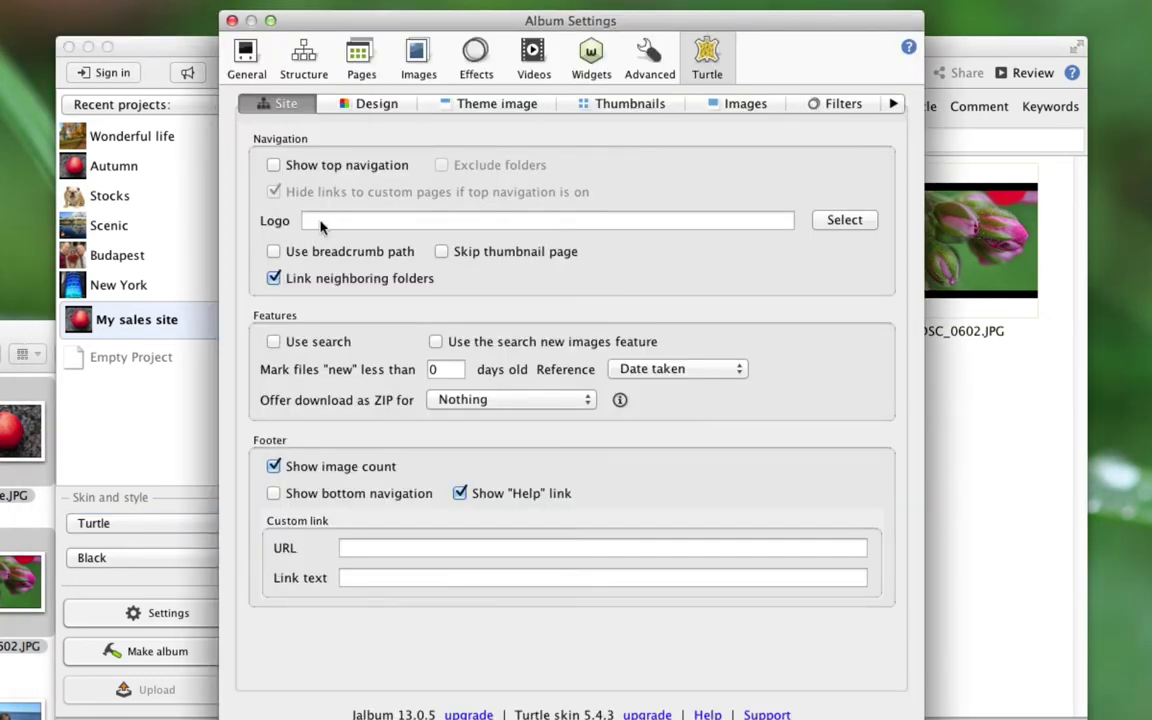
left_click(740, 104)
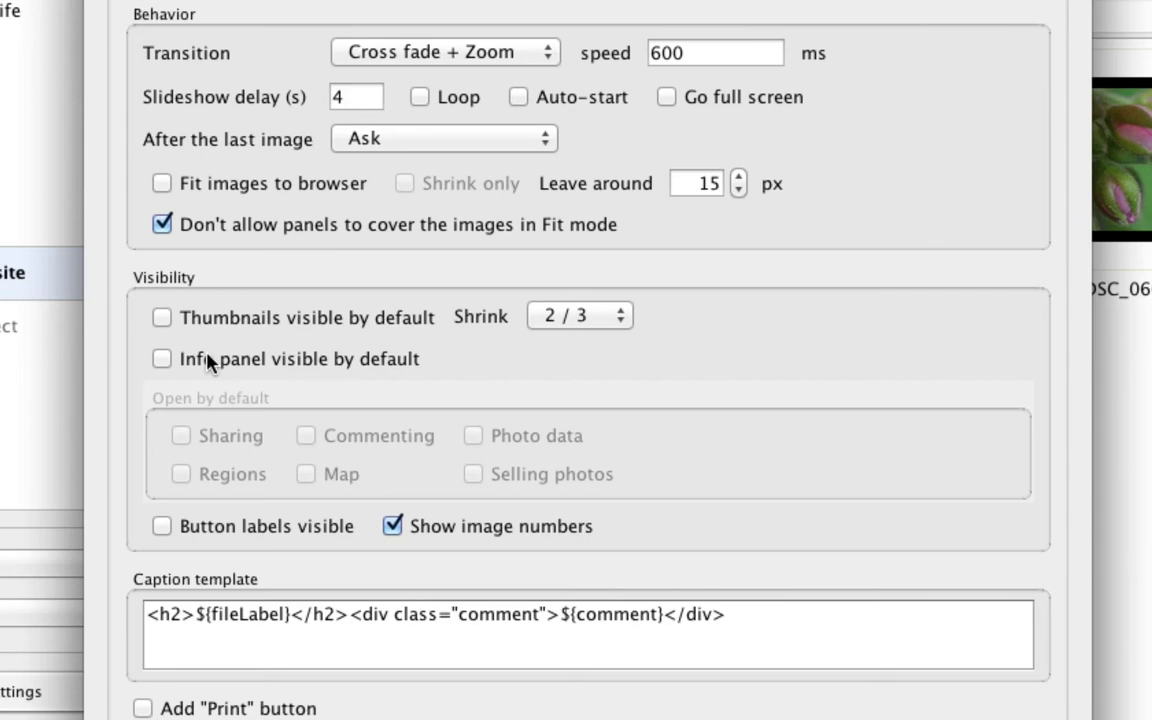
left_click(208, 360)
left_click(476, 475)
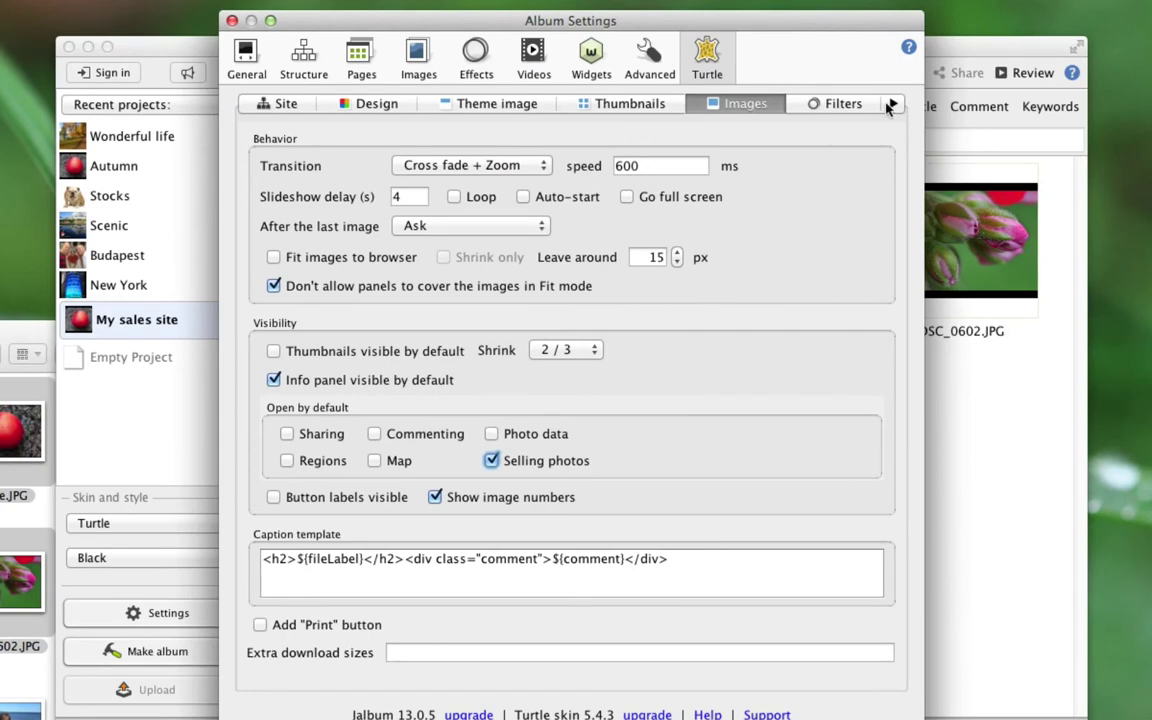
left_click(894, 104)
left_click(894, 104)
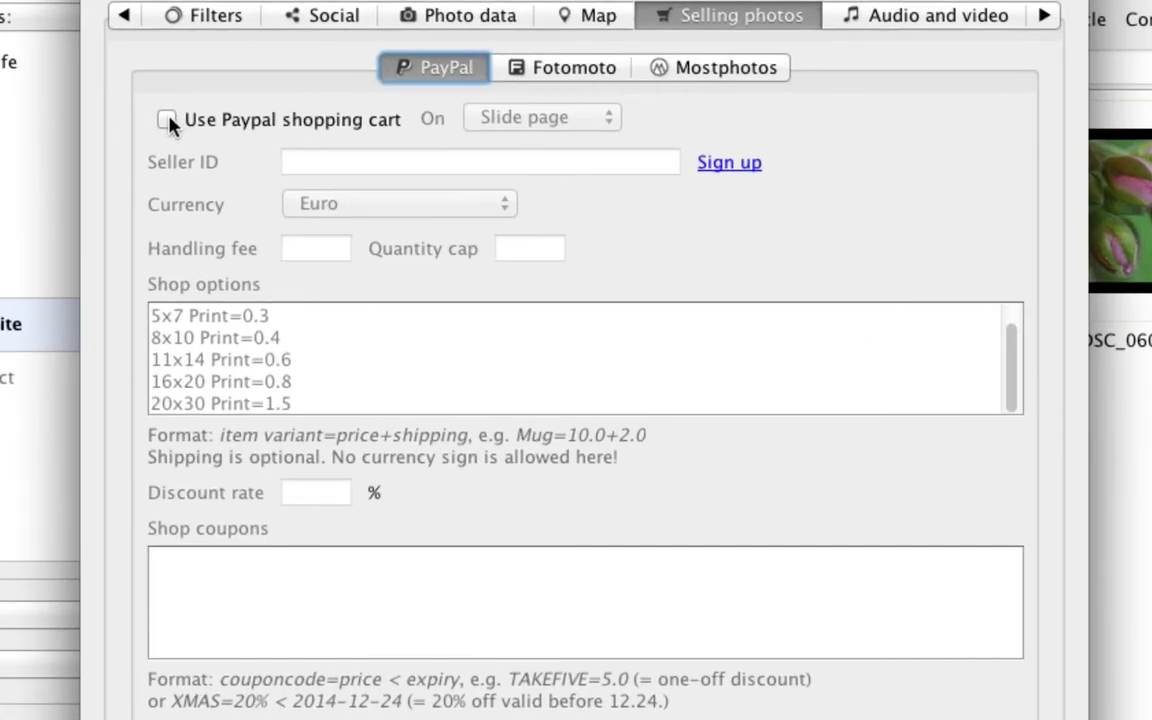
Enable the PayPal shopping cart and set it to appear on Both index and slide pages
left_click(279, 176)
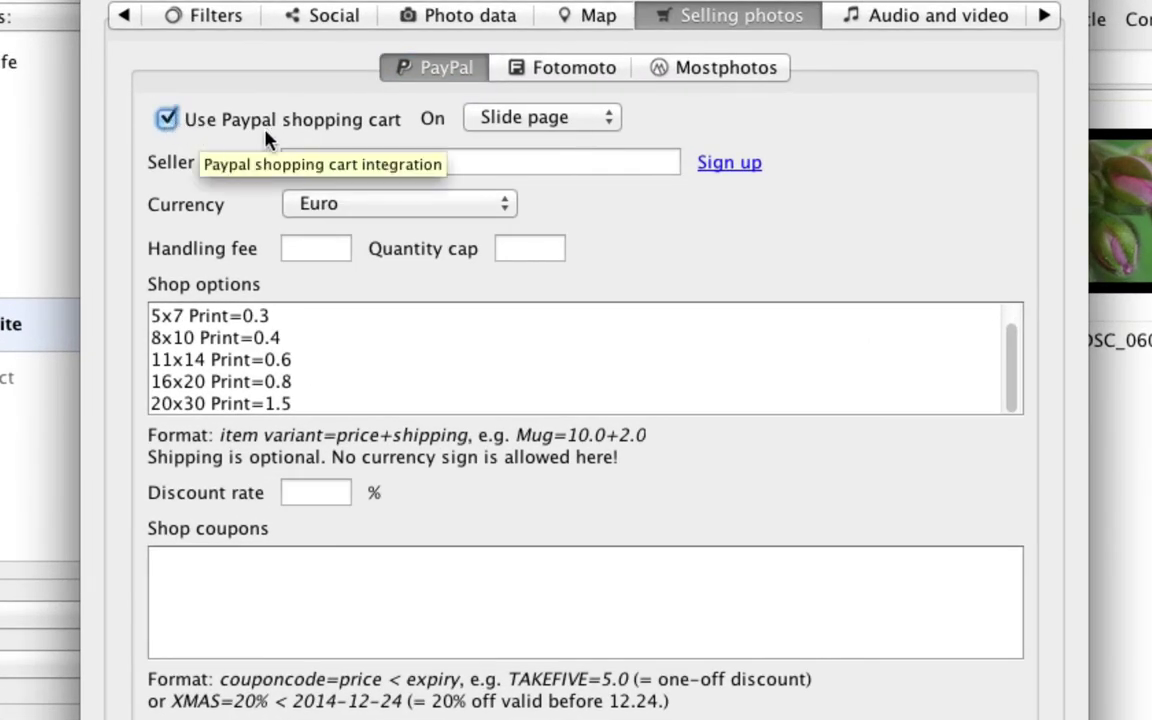
left_click(531, 121)
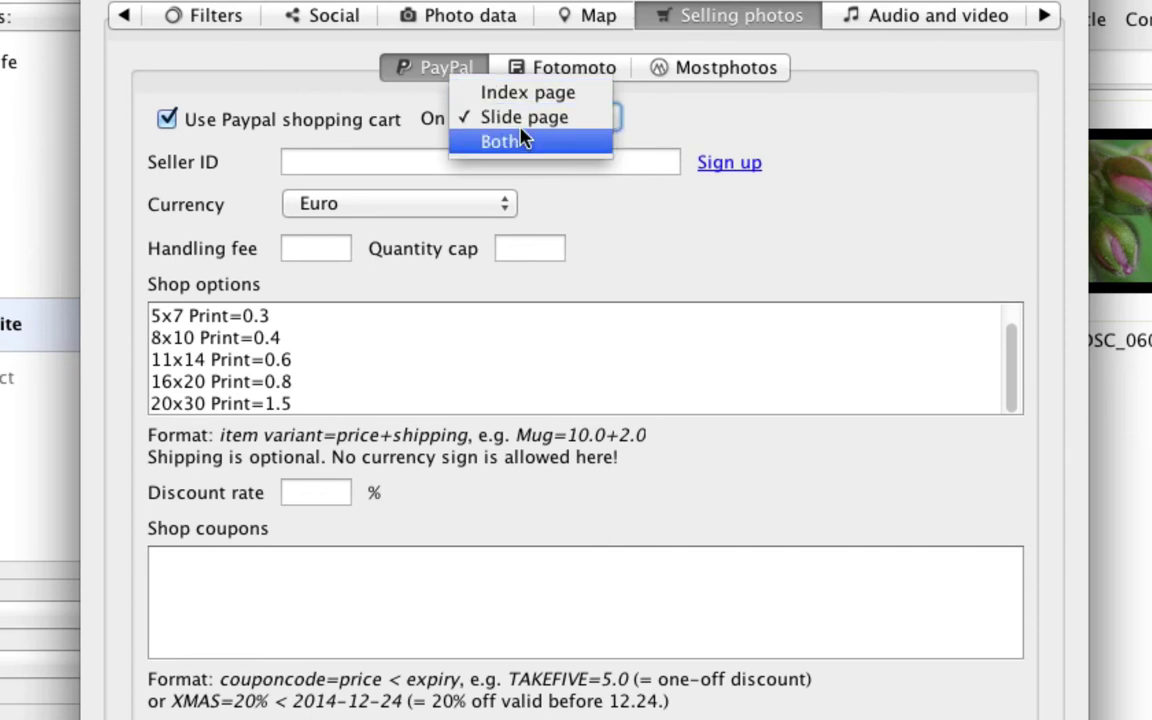
left_click(524, 143)
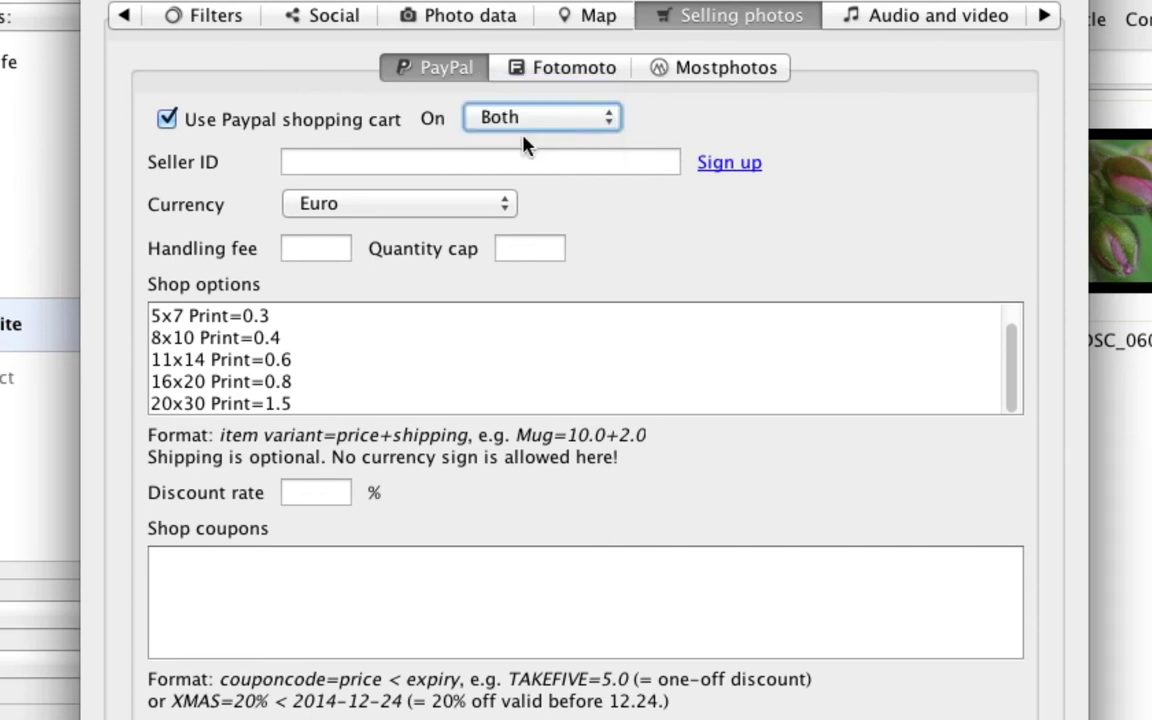
left_click(362, 168)
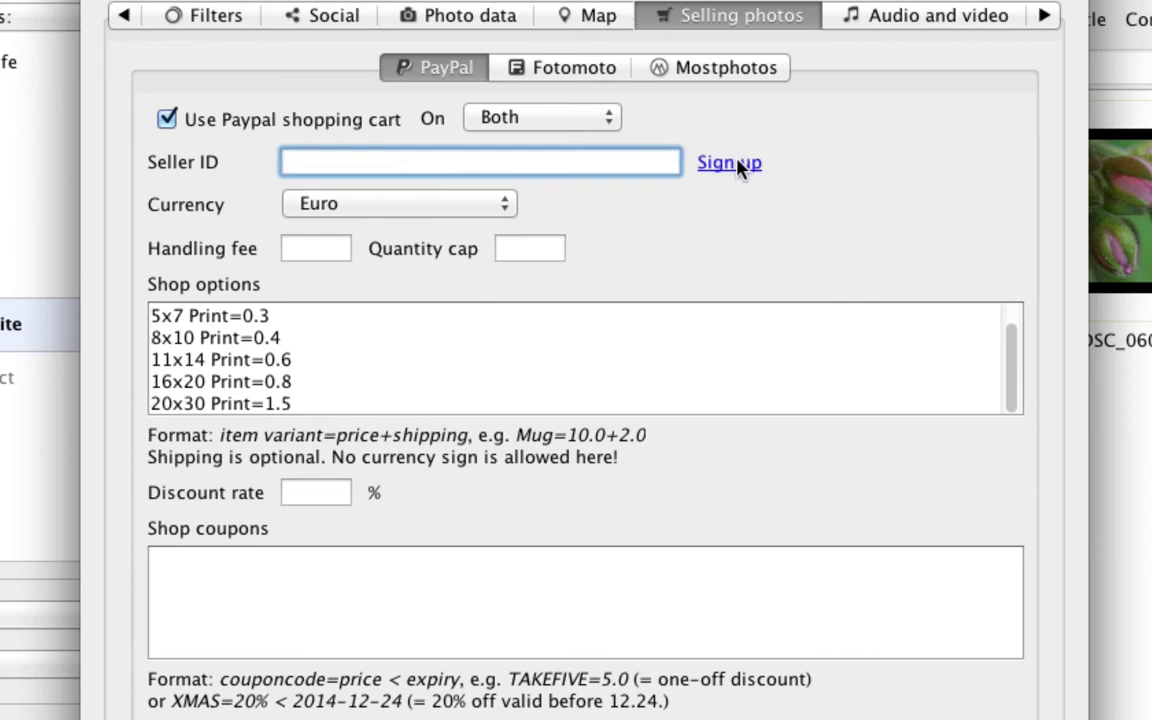
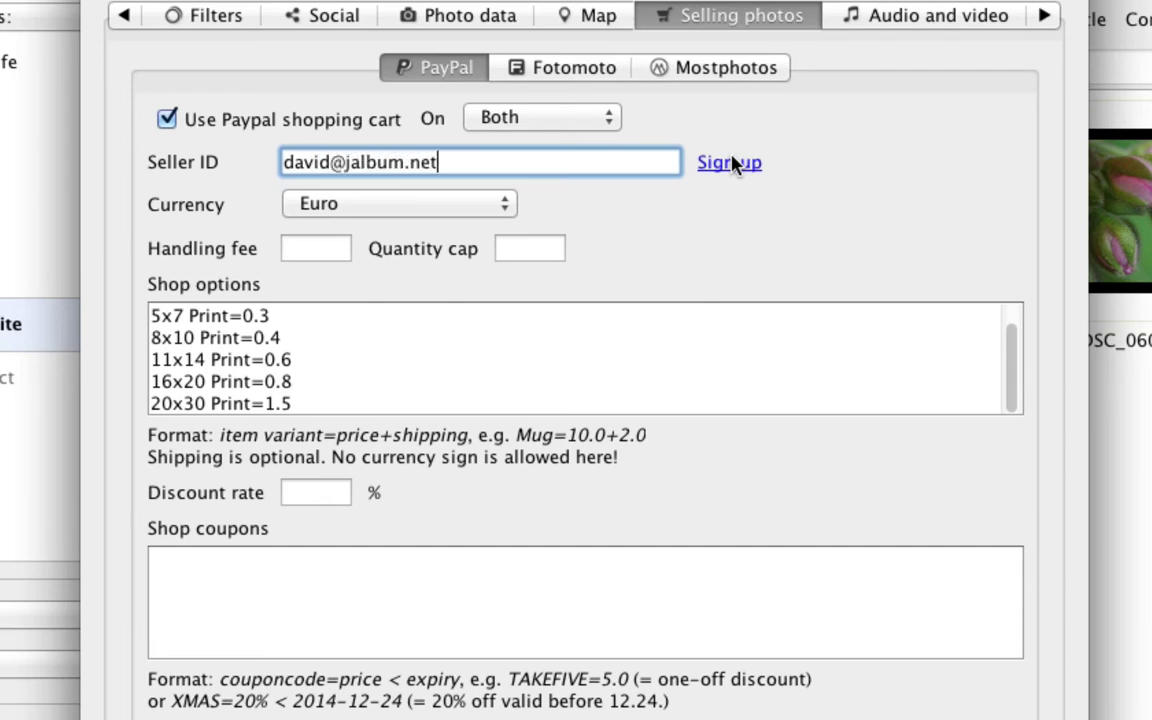
Enter the seller's e-mail address as the PayPal Seller ID and keep Euro as currency
key("Tab")
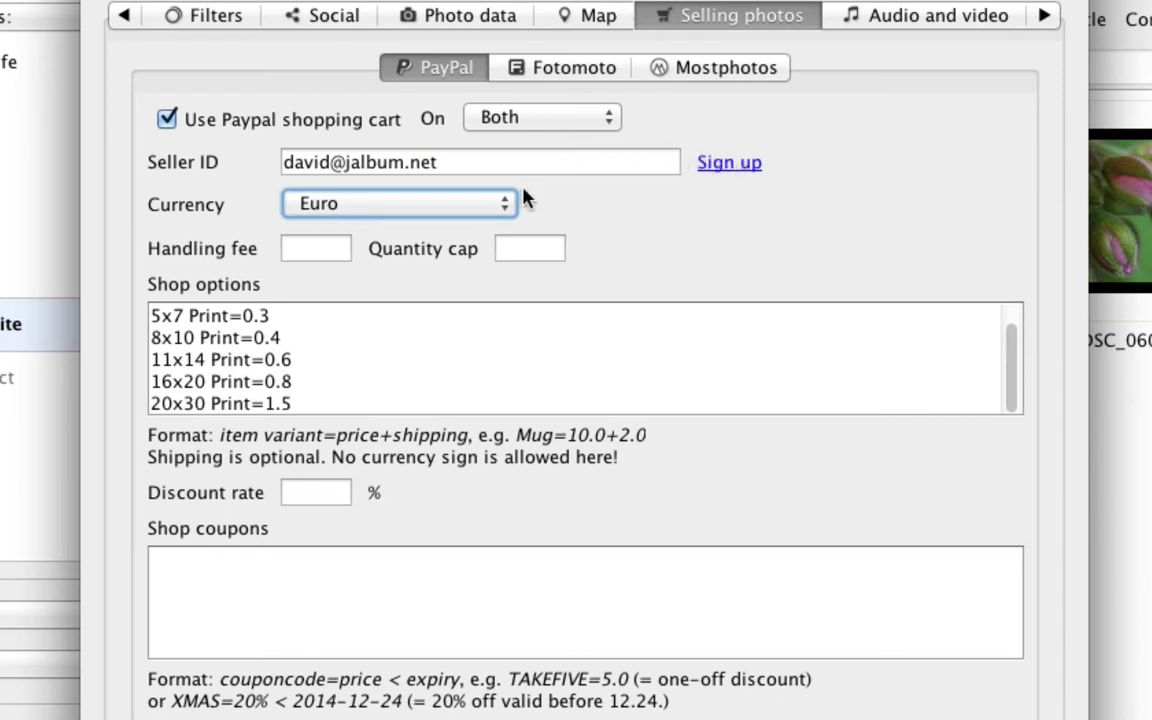
left_click(493, 206)
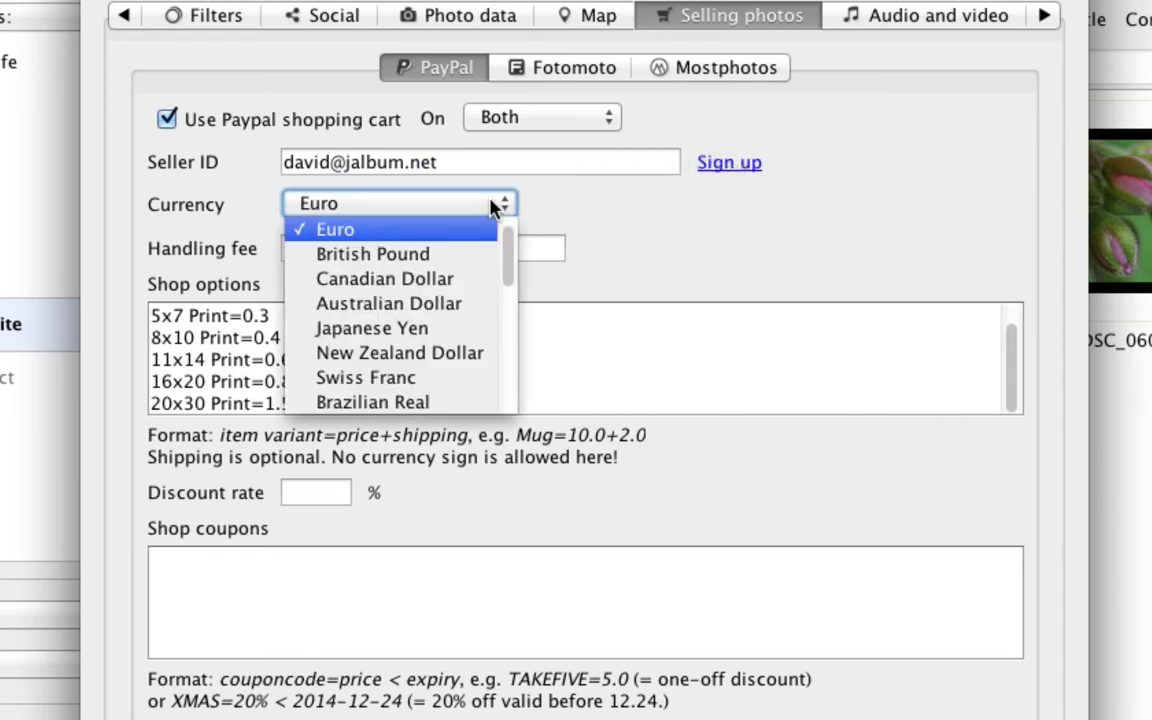
left_click(585, 218)
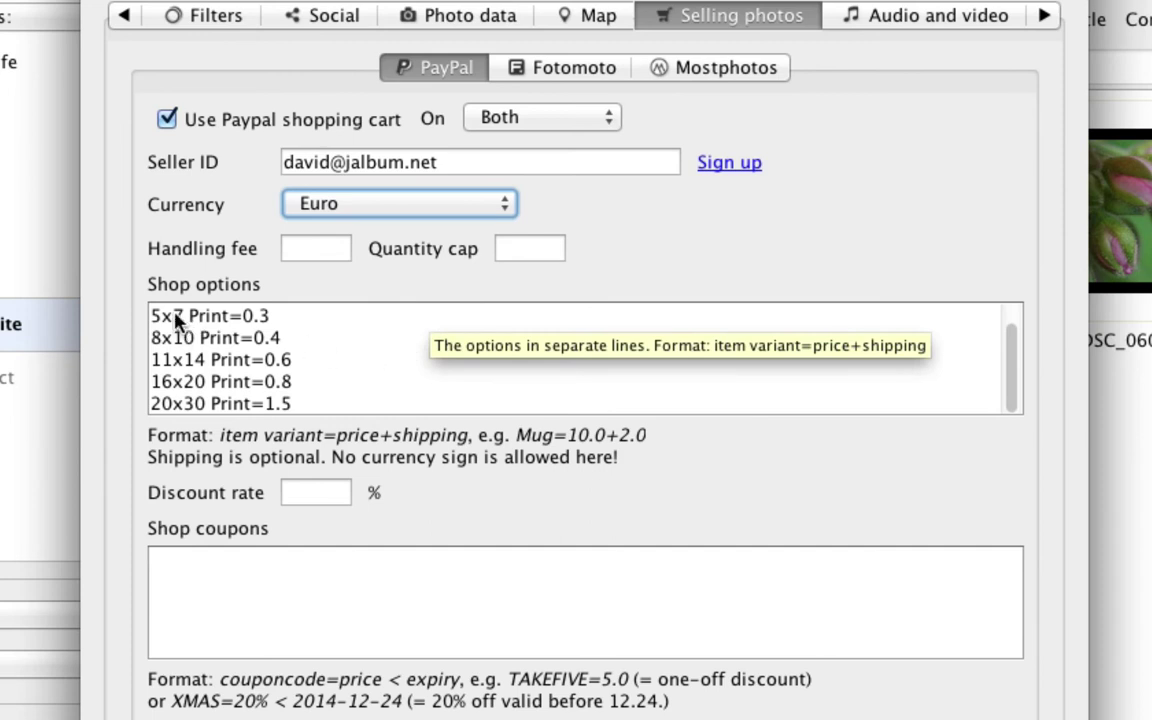
scroll(275, 340, "up", 1)
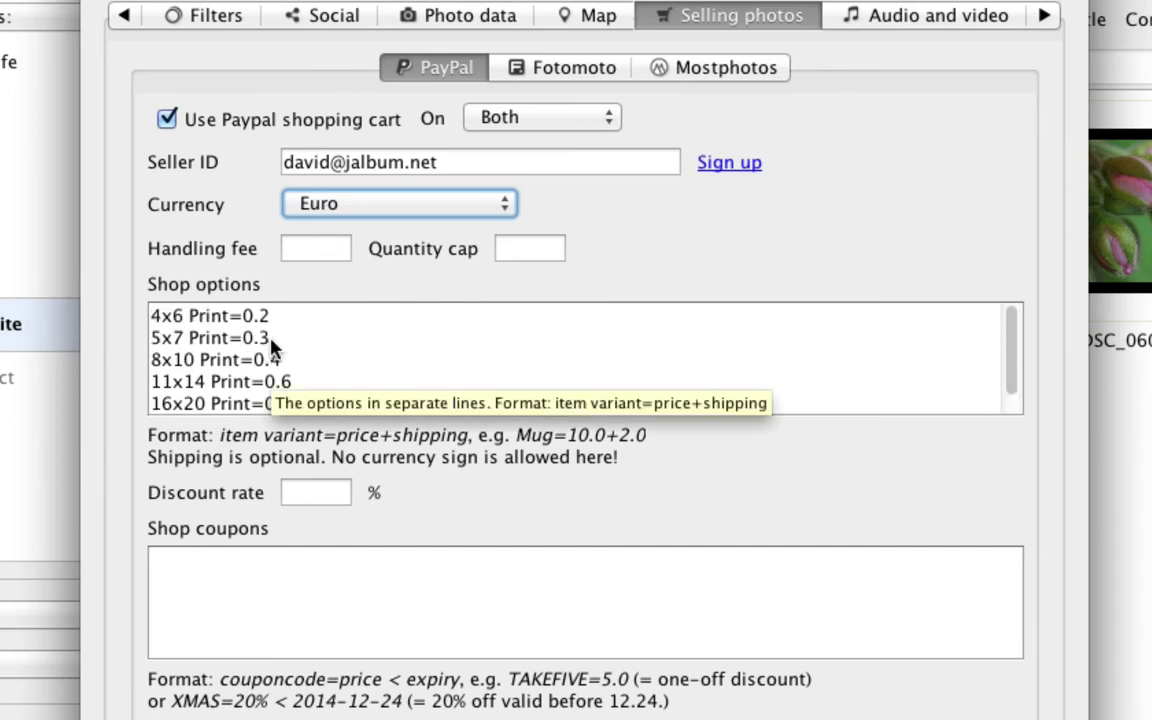
left_click(297, 343)
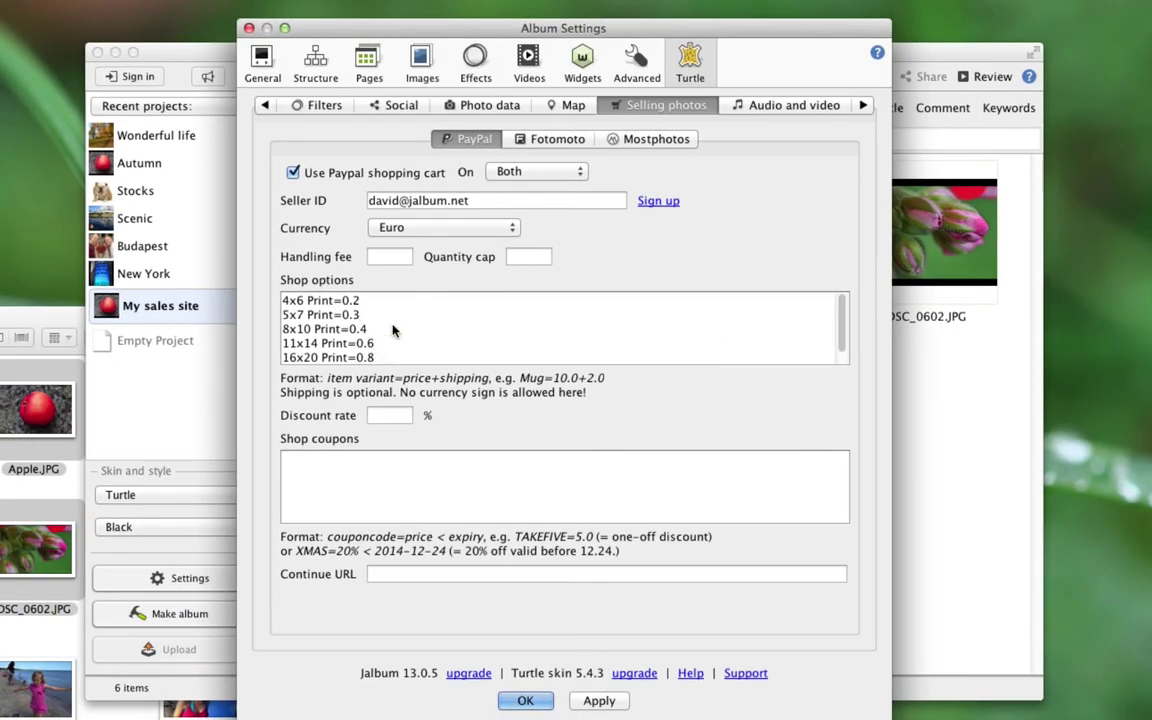
Save the Album Settings with OK and generate the album with Make album
left_click(525, 701)
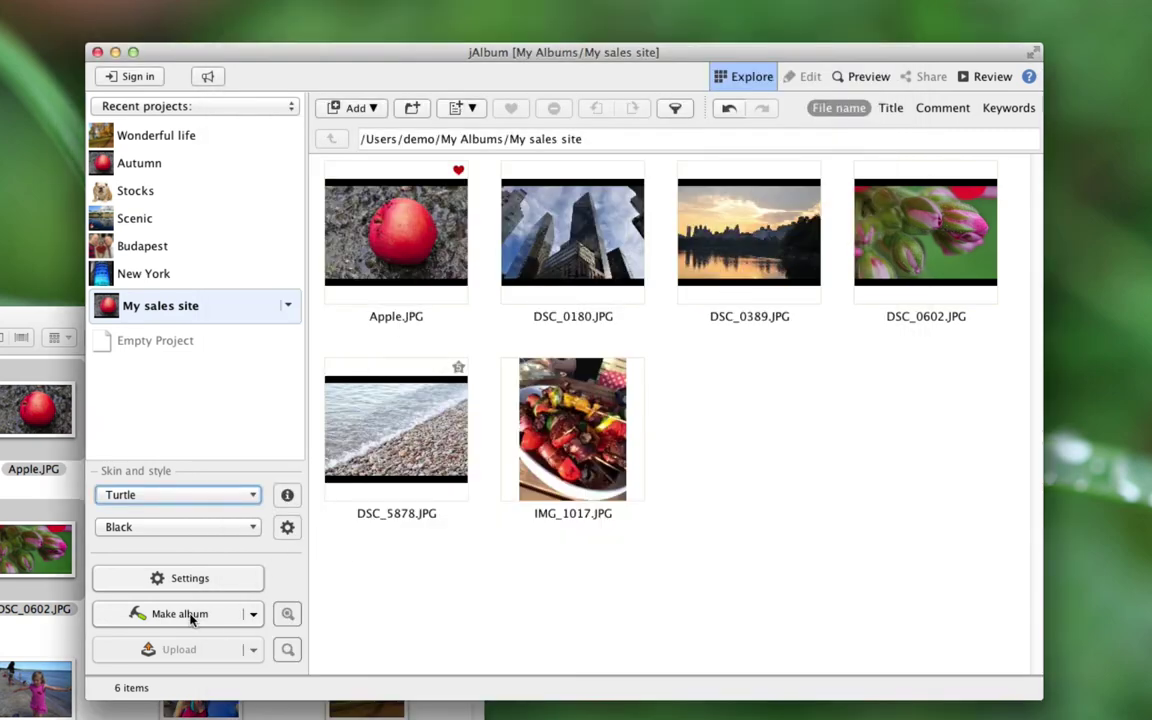
left_click(180, 614)
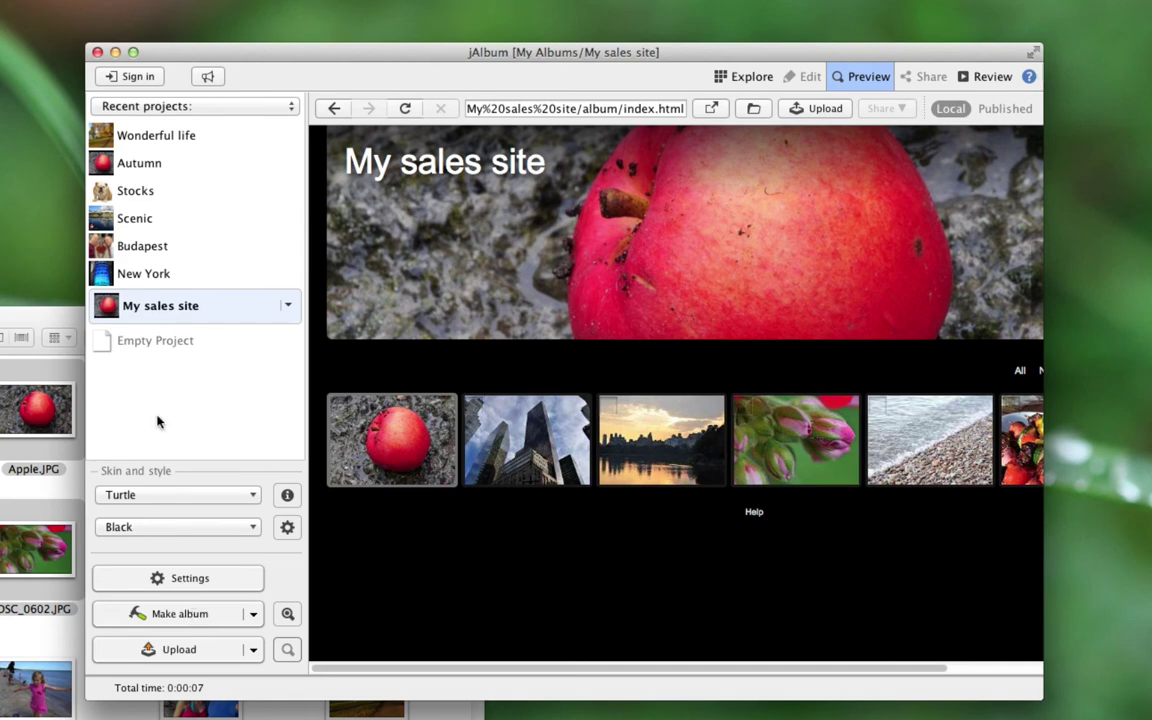
Open the album in Firefox and select the apple, buildings and sunset photos for purchase
left_click(713, 110)
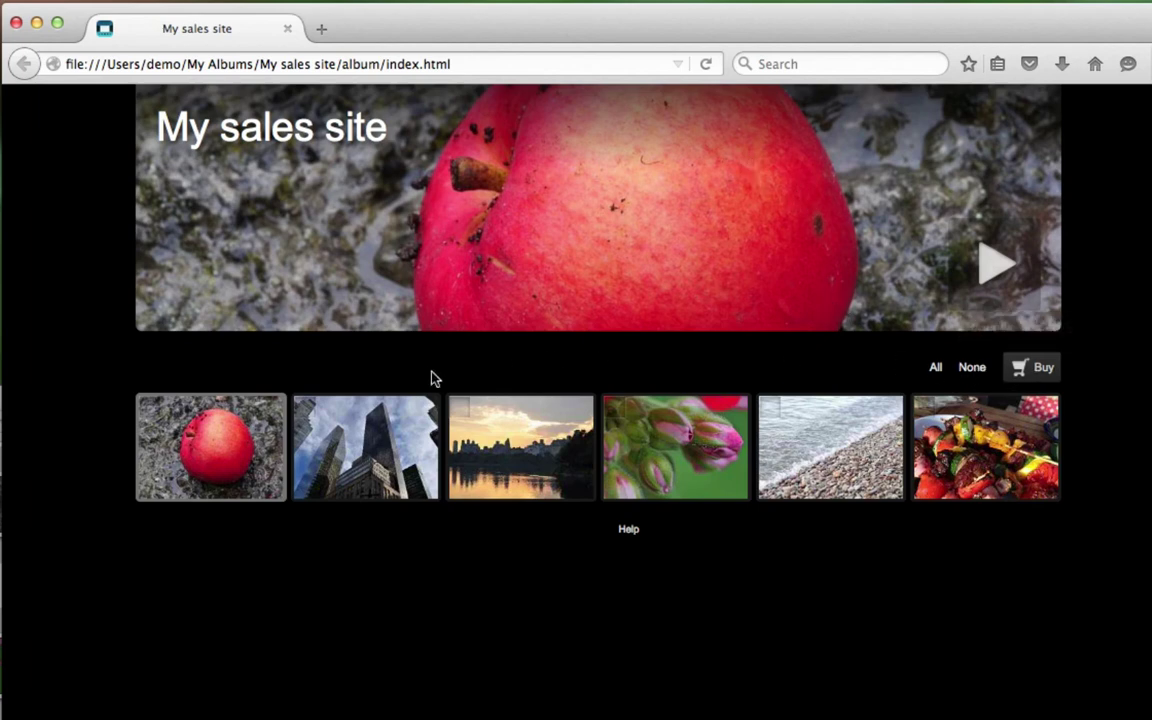
left_click(149, 407)
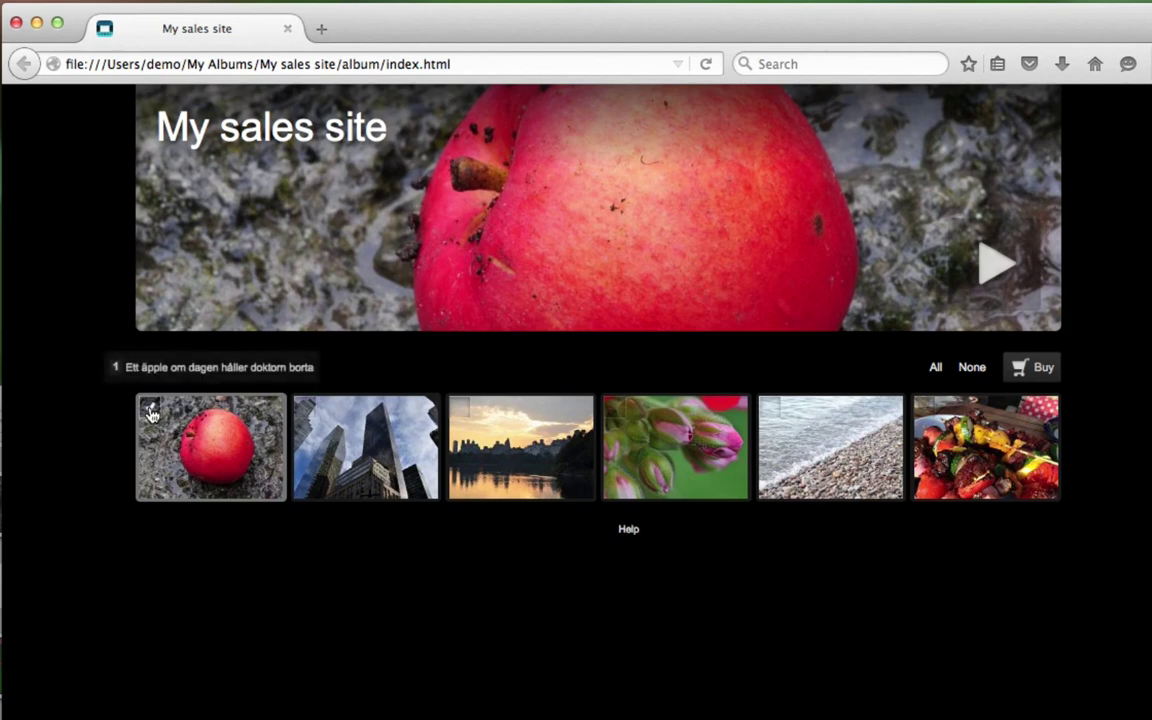
left_click(305, 407)
left_click(460, 409)
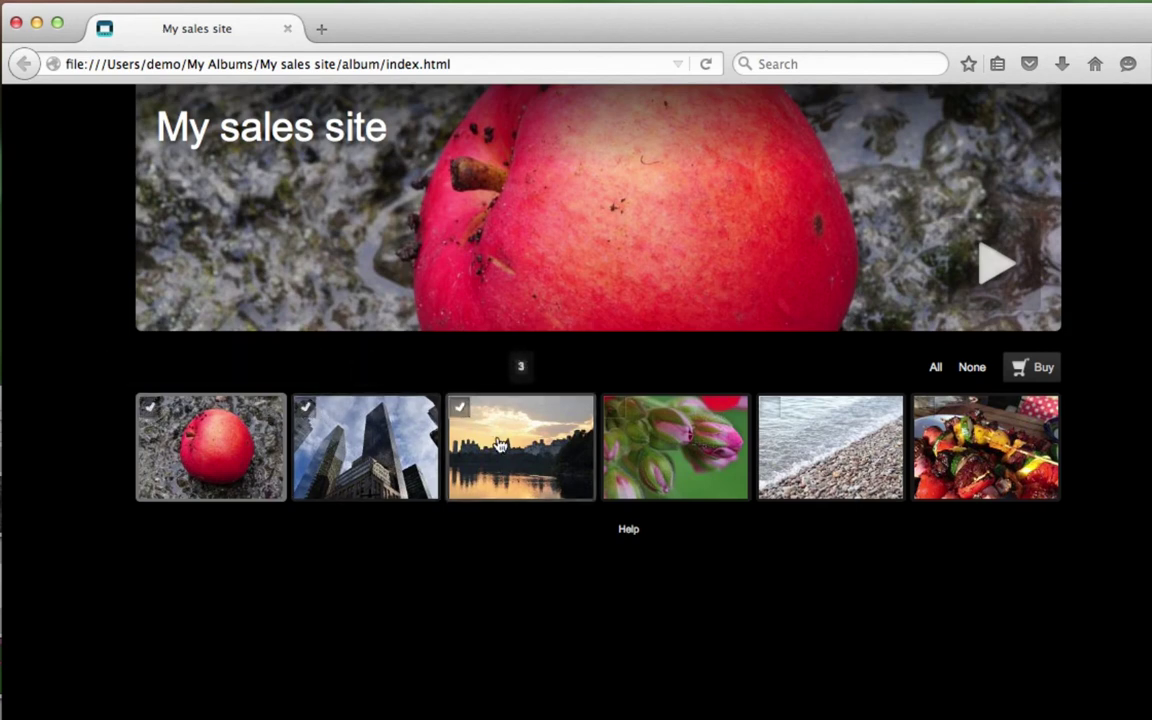
Start buying the three selected photos, keeping the 4x6 print size and clearing the quantity
left_click(1033, 372)
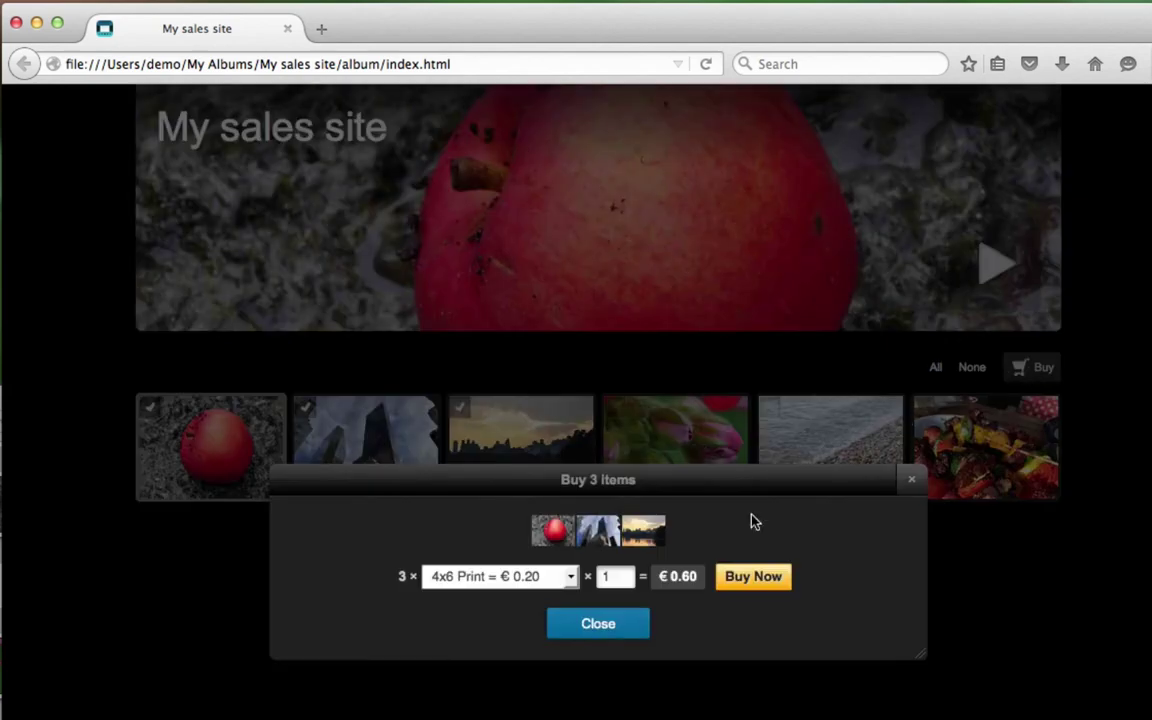
left_click(571, 580)
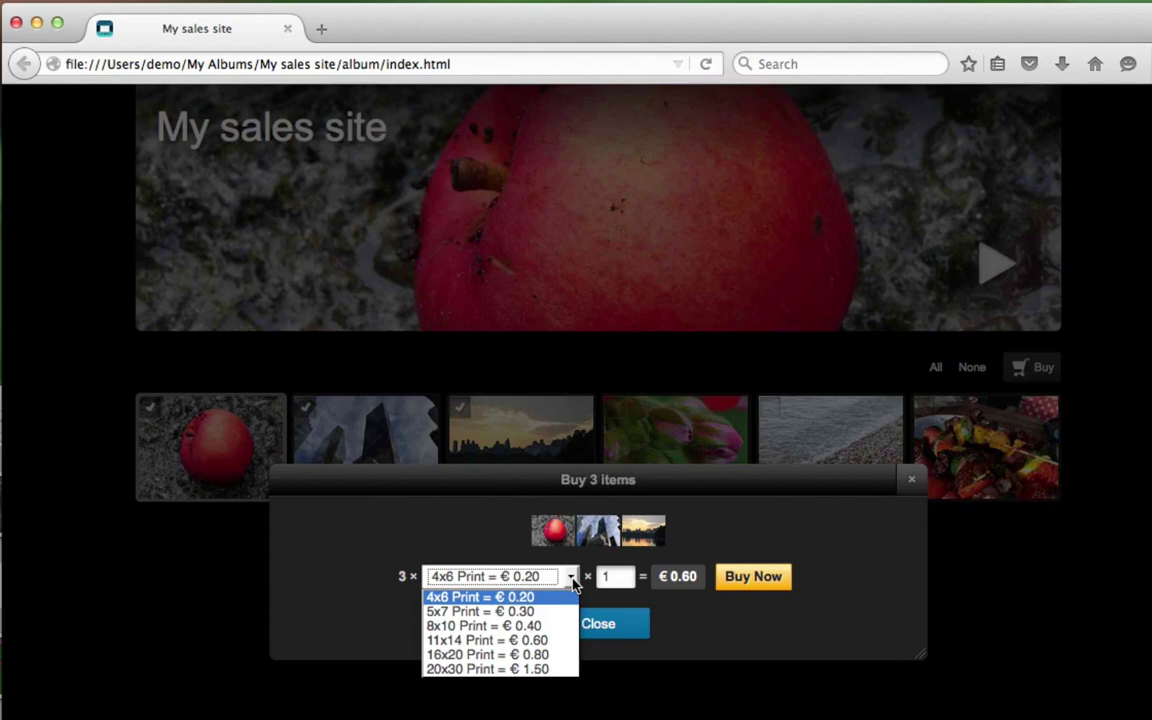
left_click(585, 581)
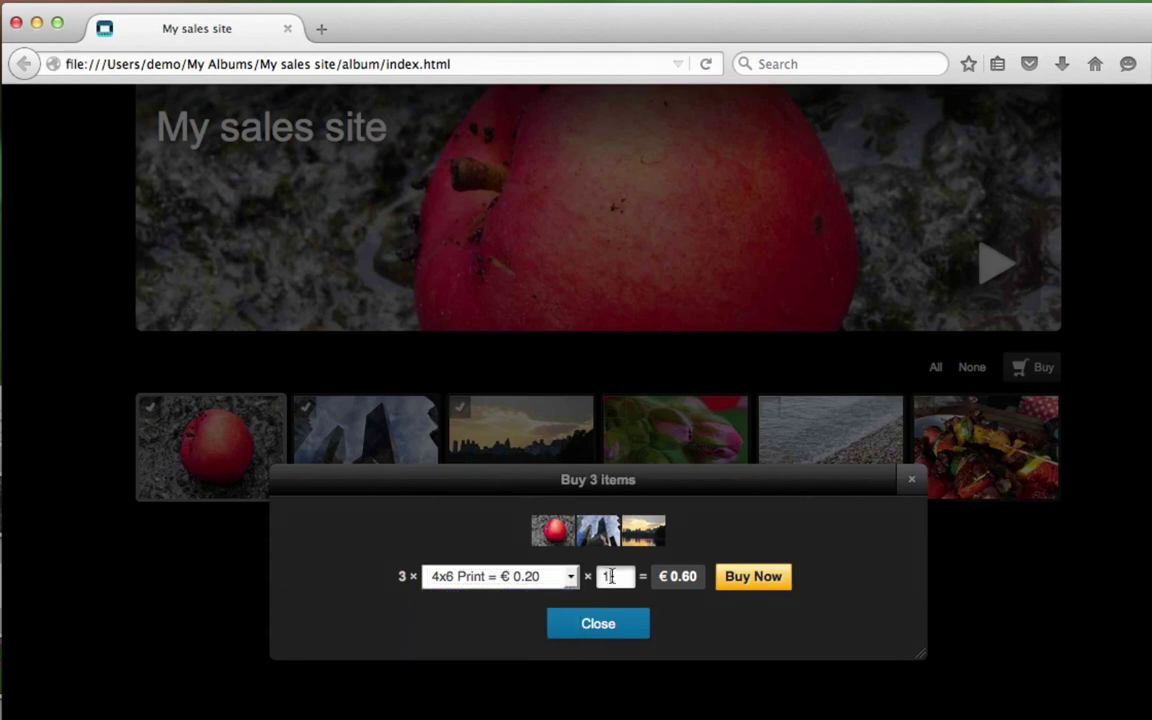
key("BackSpace")
Set the print quantity to 2 and send the order to PayPal checkout with Buy Now
type("2")
left_click(740, 583)
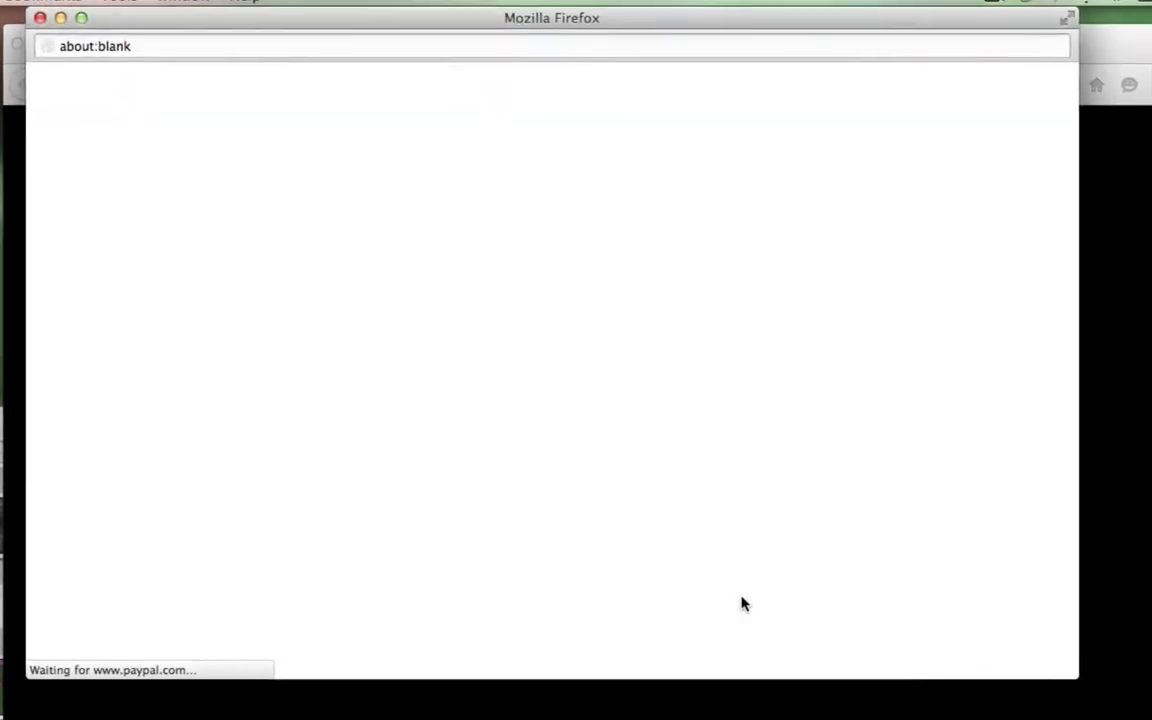